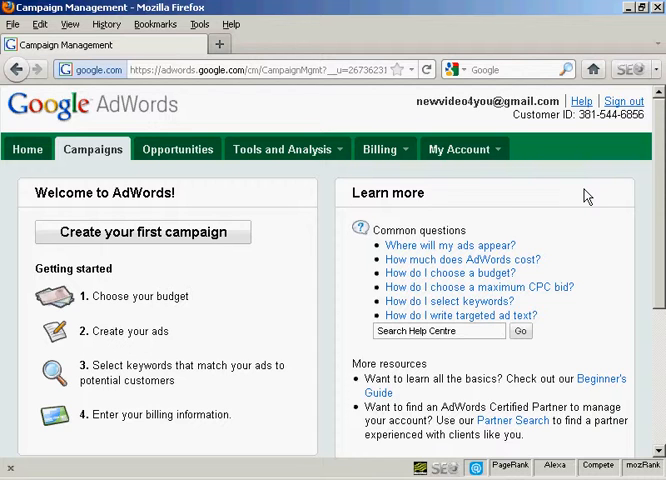
Launch the Contextual Targeting Tool from the Tools and Analysis menu
click(341, 153)
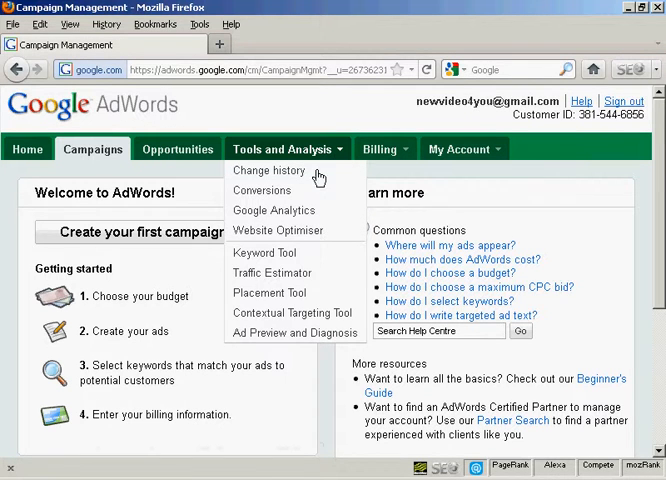
click(352, 318)
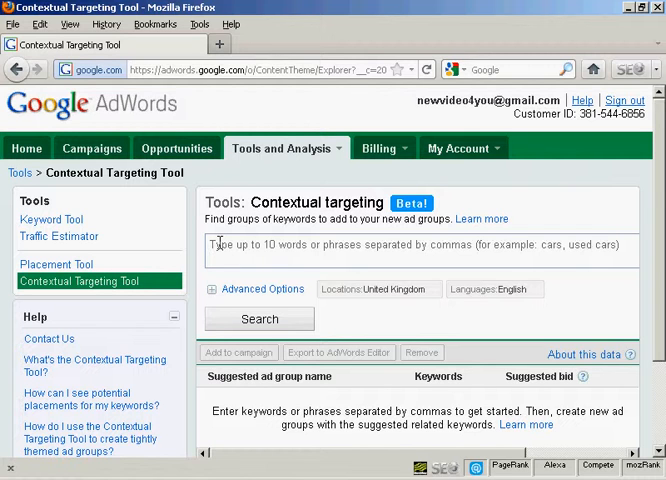
Enter "Dog training, puppy training" as the seed keyword phrases
click(218, 244)
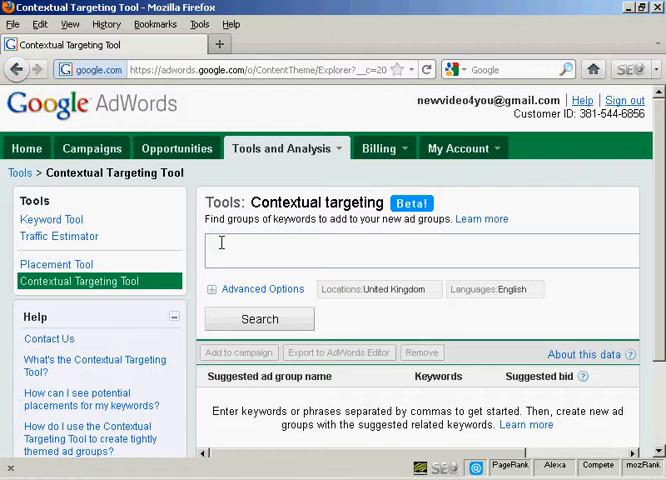
text(D)
text(og)
text( train)
text(ing)
text(,)
text( puppy)
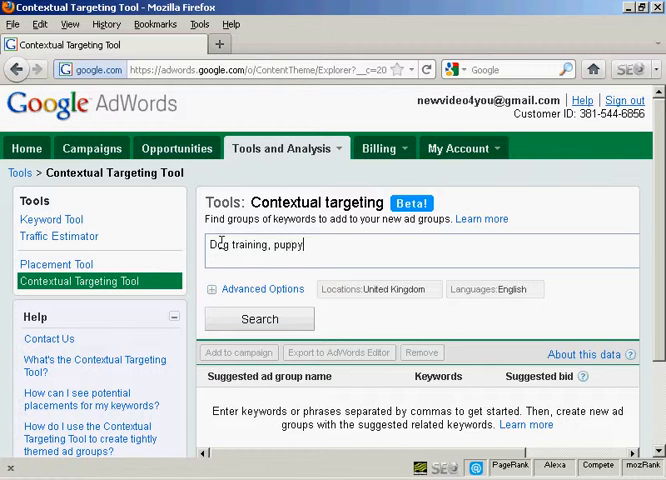
text( train)
text(ing)
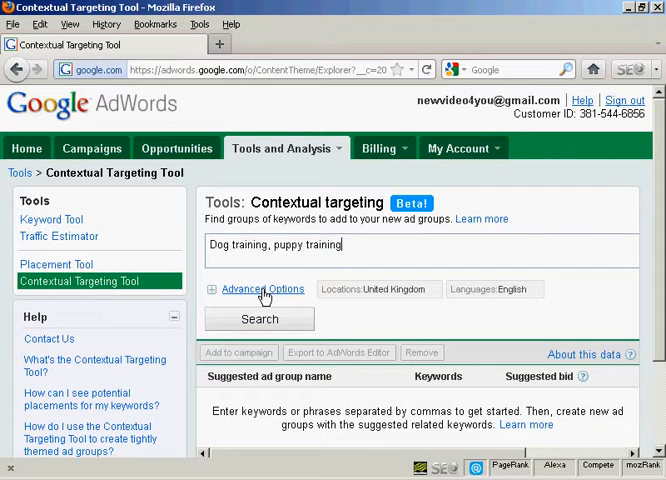
Set the targeted location to United States in Advanced Options, keeping English
click(265, 294)
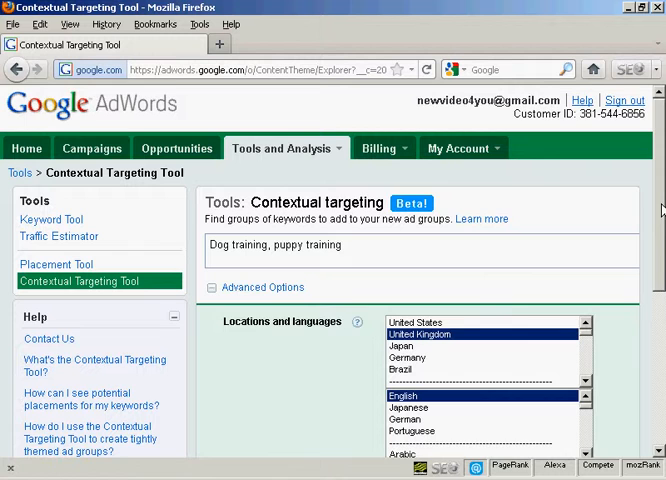
drag(660, 208, 660, 290)
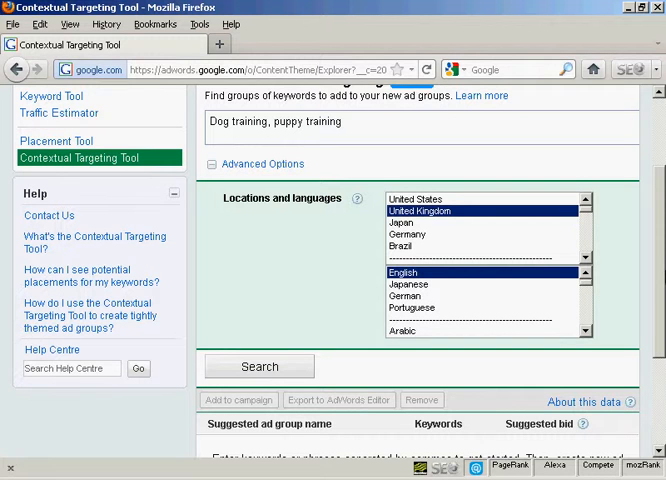
scroll(660, 300, down, 1)
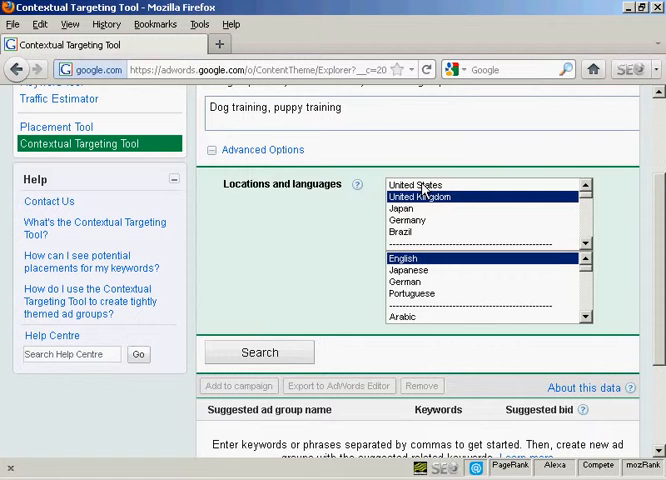
click(421, 187)
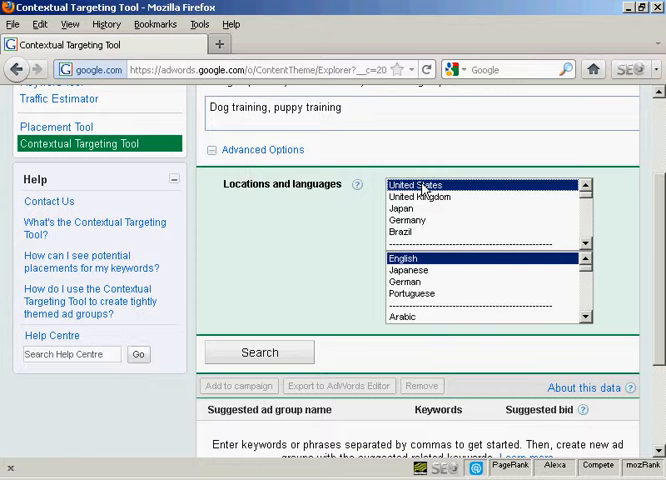
Run the search and show the 17 suggested dog-training ad groups with Advanced Options collapsed
click(270, 355)
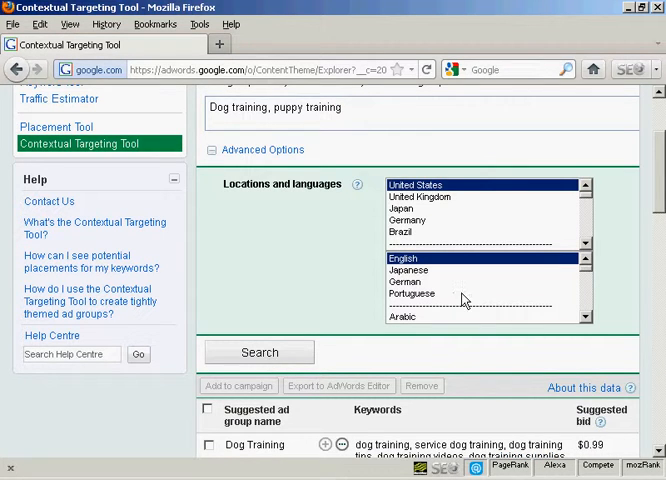
click(211, 152)
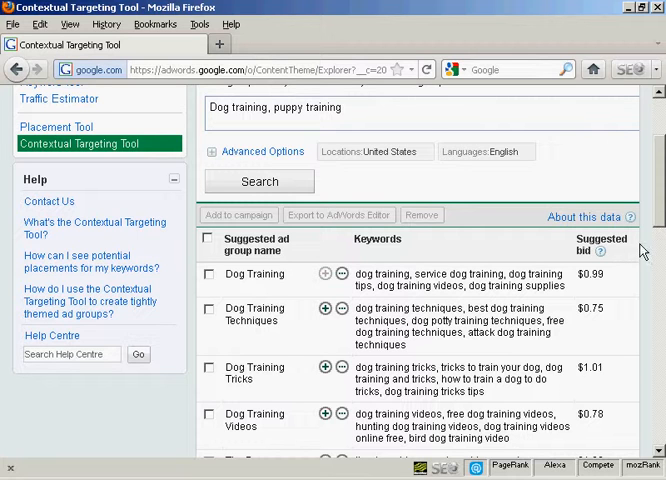
drag(659, 190, 659, 222)
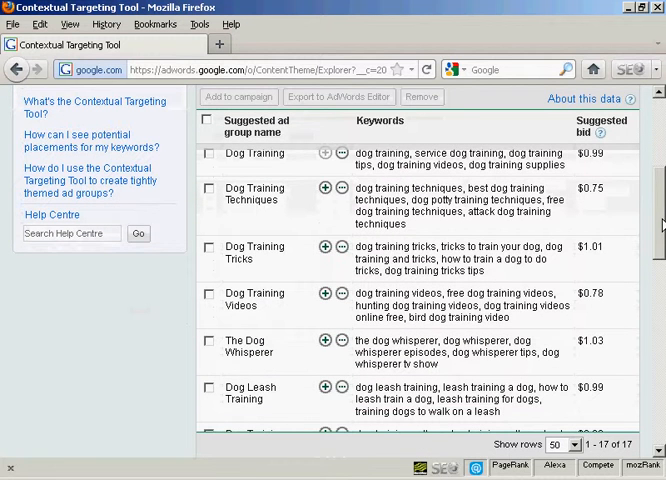
drag(659, 222, 659, 223)
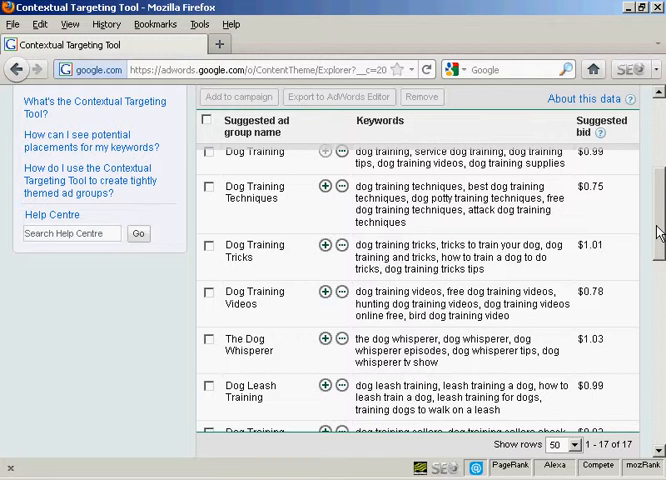
drag(658, 232, 658, 285)
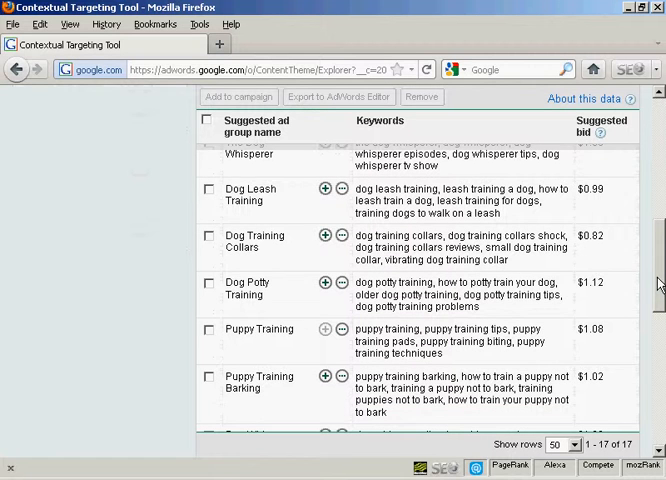
Remove the Dog Potty Training ad group, leaving 16 suggested groups
click(208, 284)
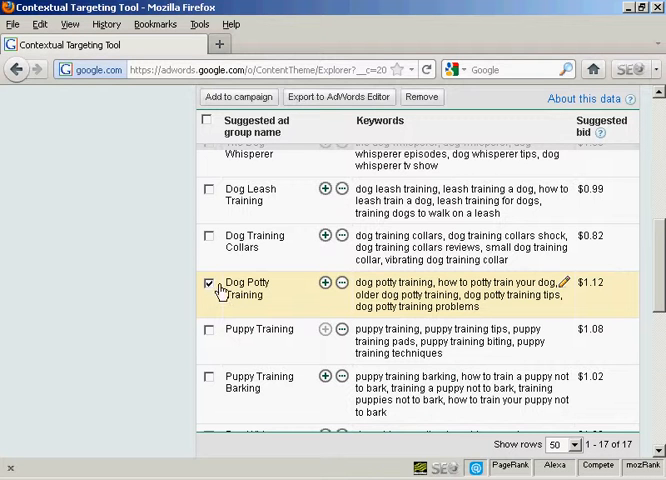
click(423, 100)
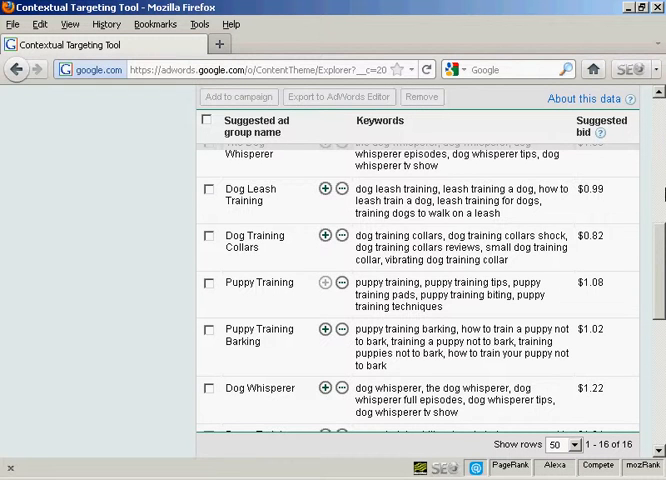
mouse_move(658, 240)
mouse_down()
mouse_move(658, 165)
mouse_move(661, 175)
mouse_up()
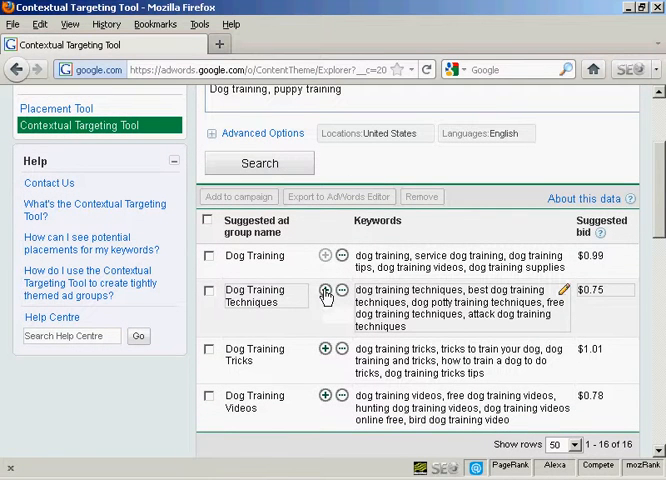
mouse_move(325, 290)
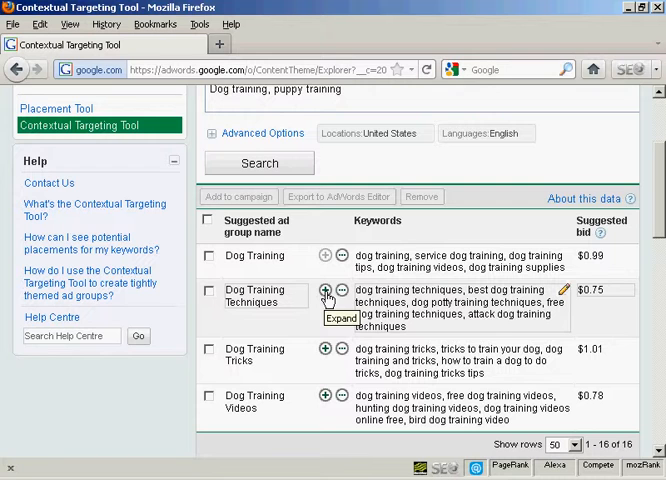
Expand Dog Training Techniques into 5 narrower groups such as Guard Dog Training Techniques
click(327, 294)
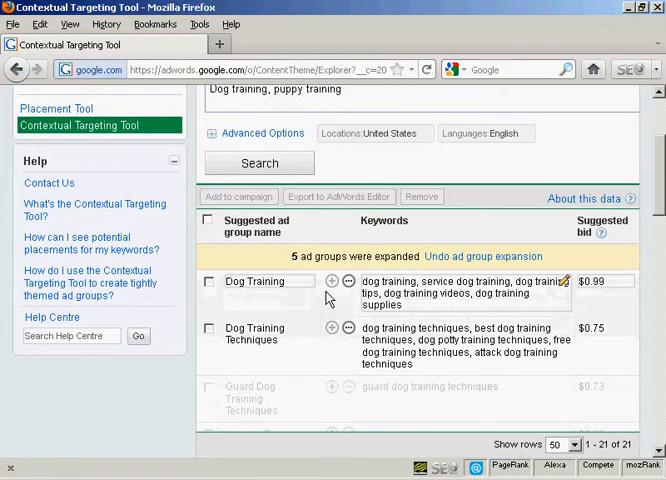
drag(660, 175, 660, 240)
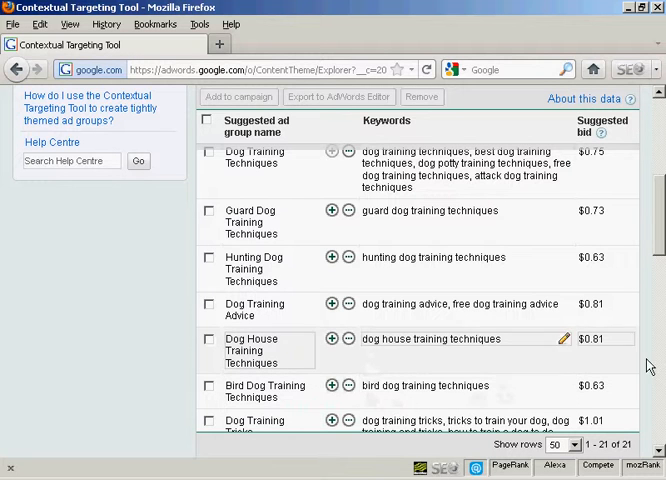
drag(659, 238, 659, 241)
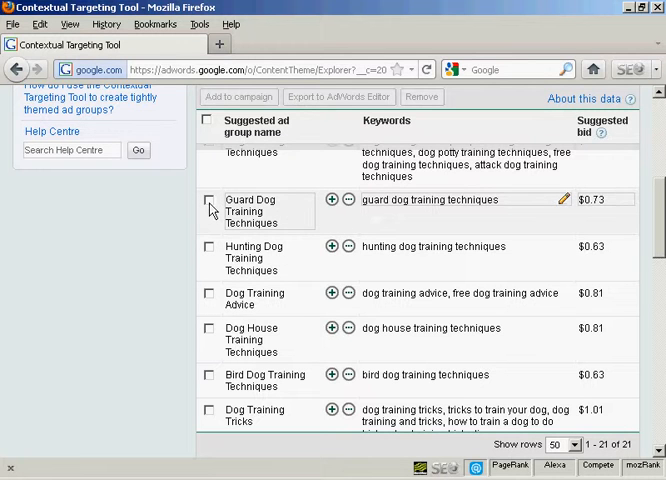
Remove the Guard Dog Training Techniques ad group, leaving 20 suggested groups
click(209, 201)
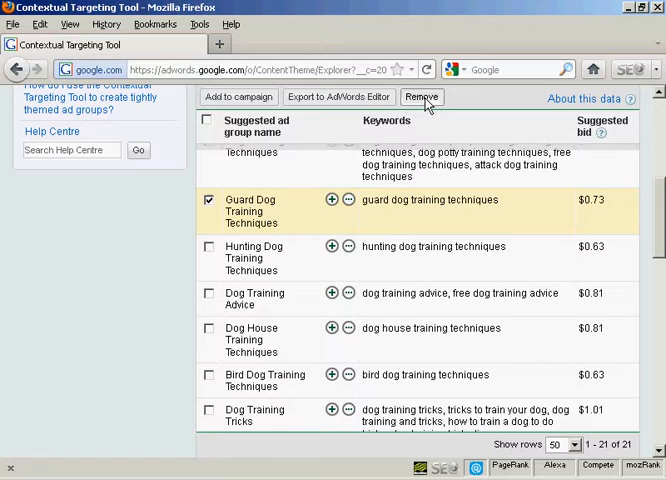
click(421, 97)
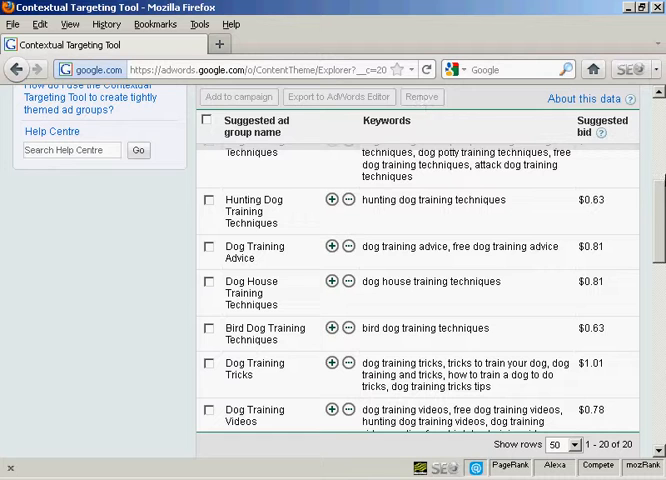
drag(662, 210, 661, 157)
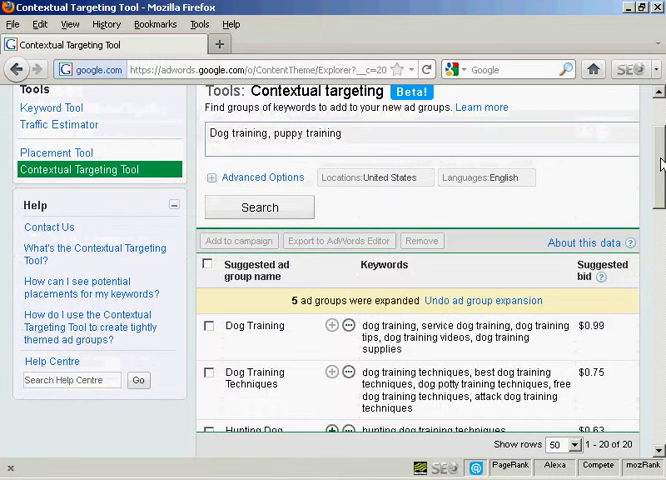
Undo the ad group expansion so the list returns to 16 groups
click(508, 302)
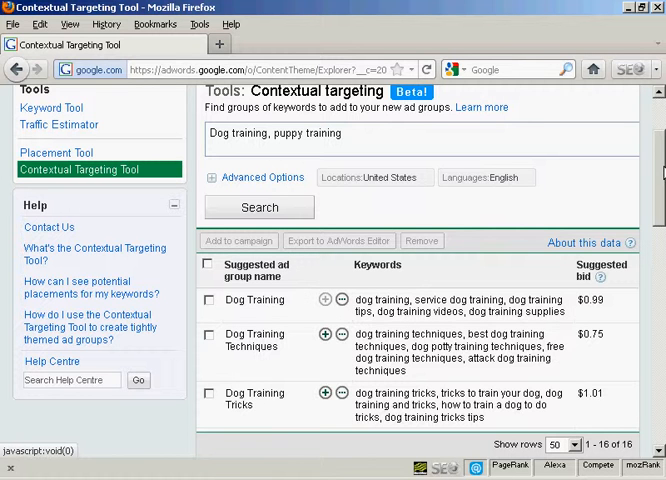
scroll(420, 300, down, 3)
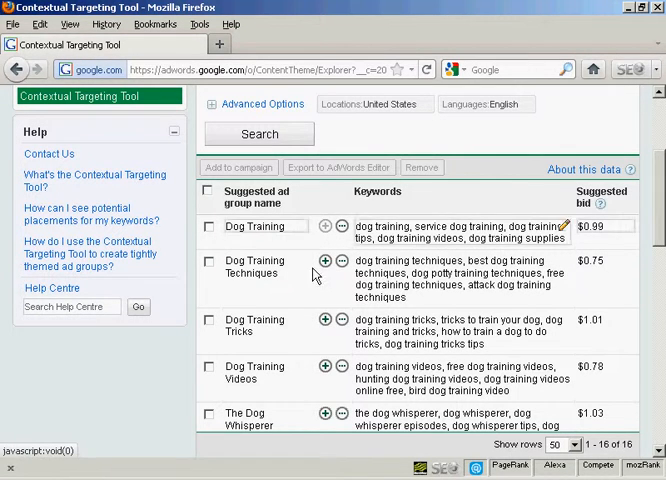
mouse_move(342, 262)
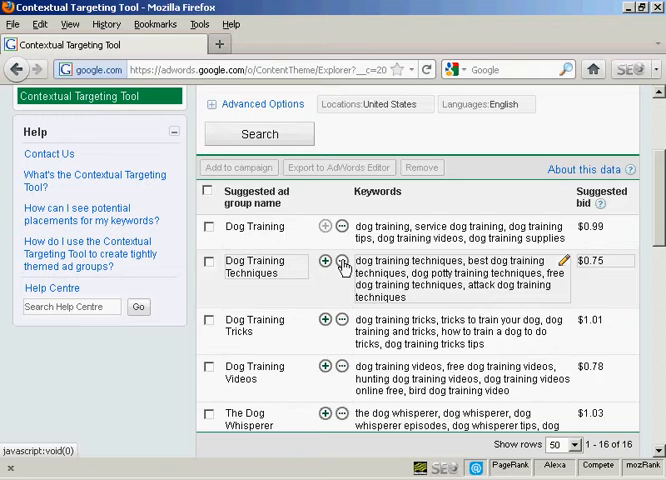
View Dog Training Techniques details with all predicted placements such as dogoftheday.com expanded to URLs
click(342, 262)
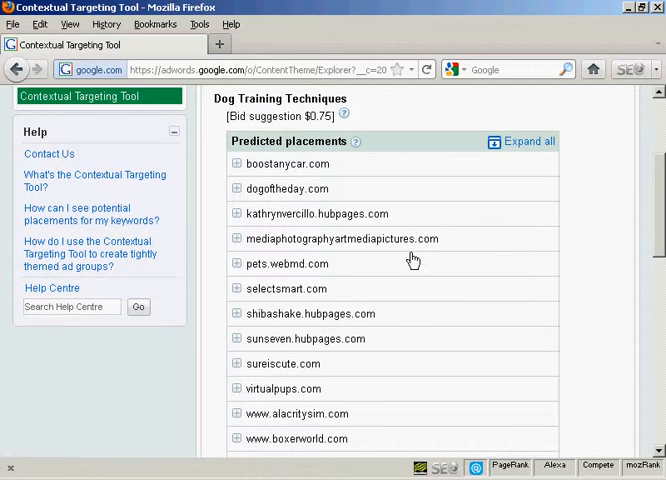
click(237, 165)
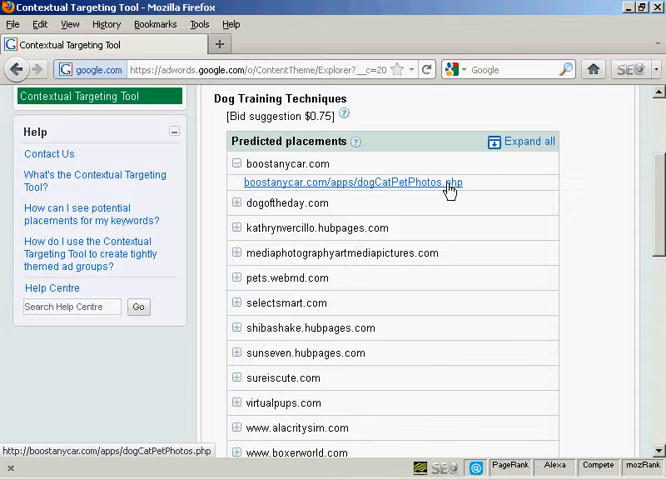
click(531, 148)
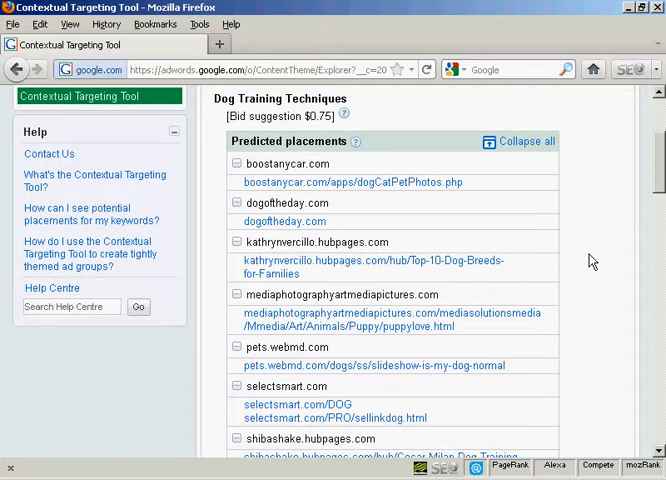
drag(659, 160, 659, 110)
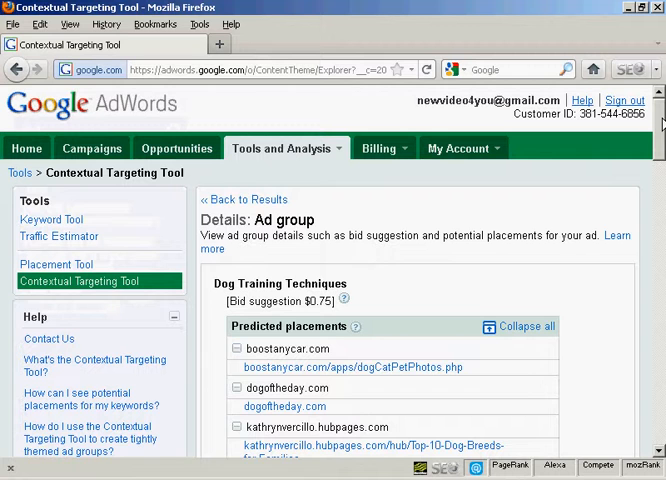
Return to the results and clear a first attempt at selecting ad groups
click(248, 200)
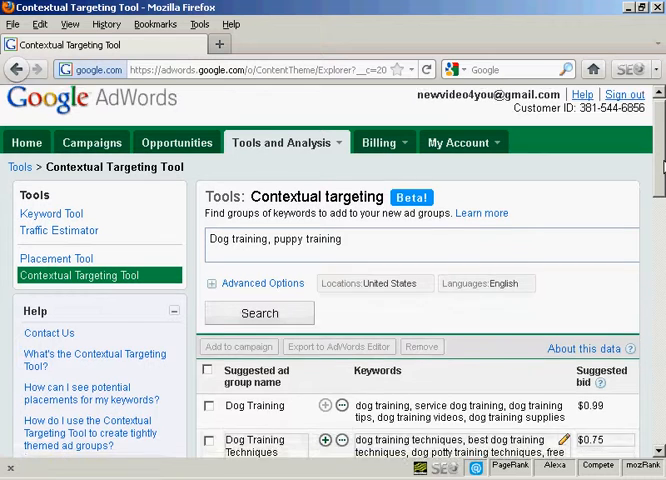
drag(659, 149, 662, 174)
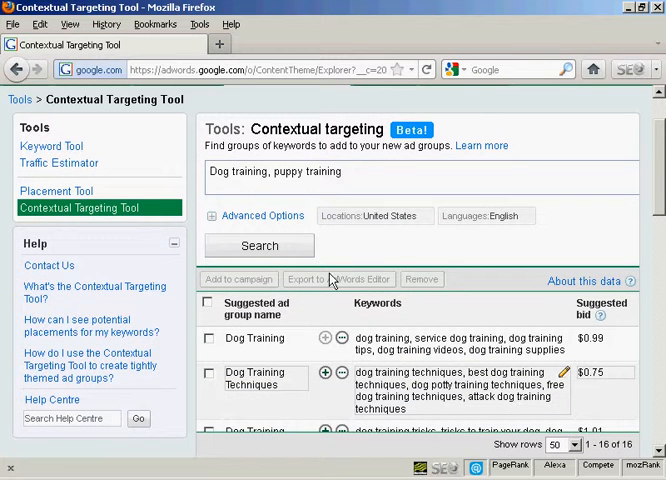
click(208, 338)
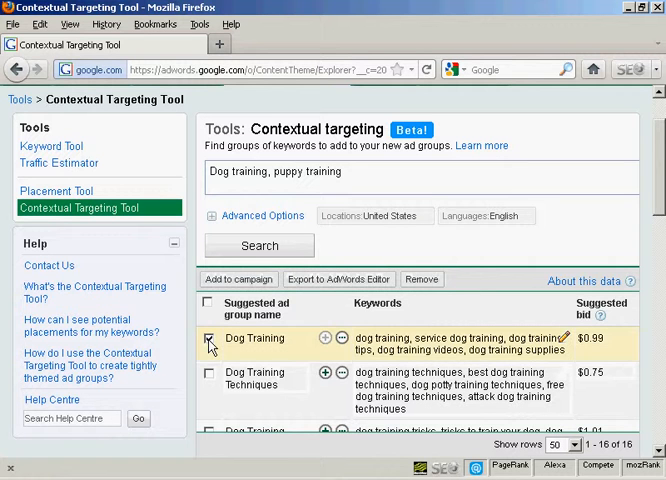
click(208, 373)
mouse_move(460, 344)
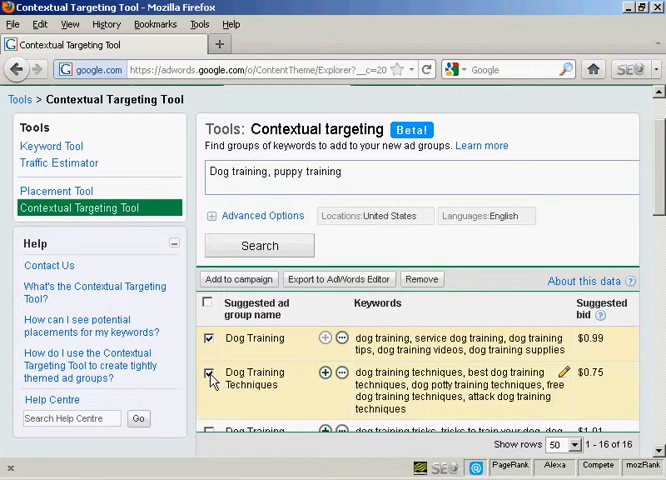
drag(658, 158, 660, 200)
click(208, 346)
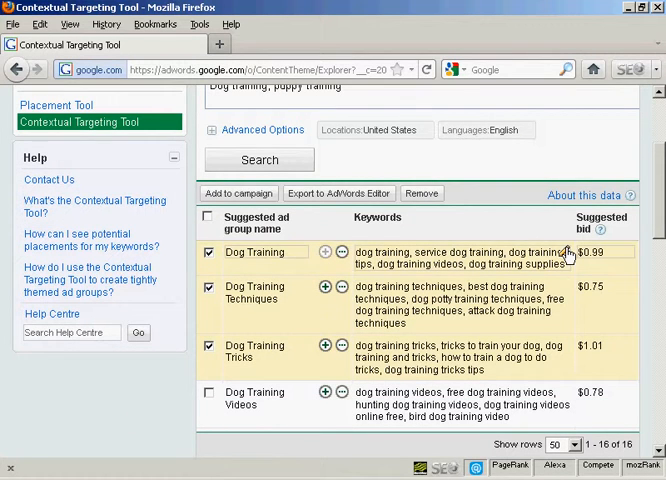
click(207, 217)
click(207, 217)
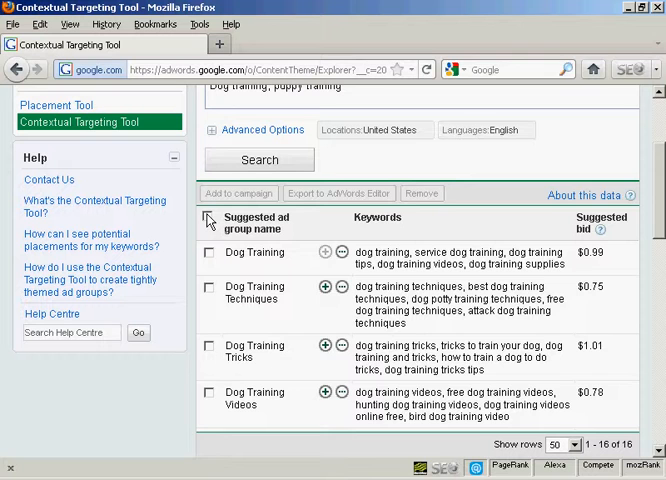
Select only the Dog Training Techniques, Tricks and Videos ad groups
click(208, 287)
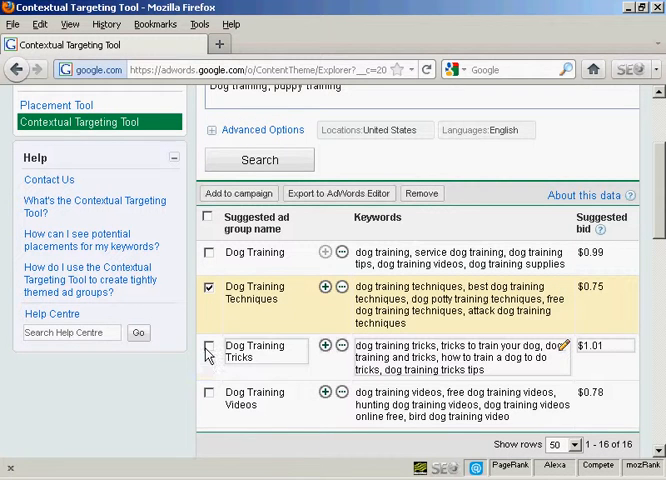
click(209, 346)
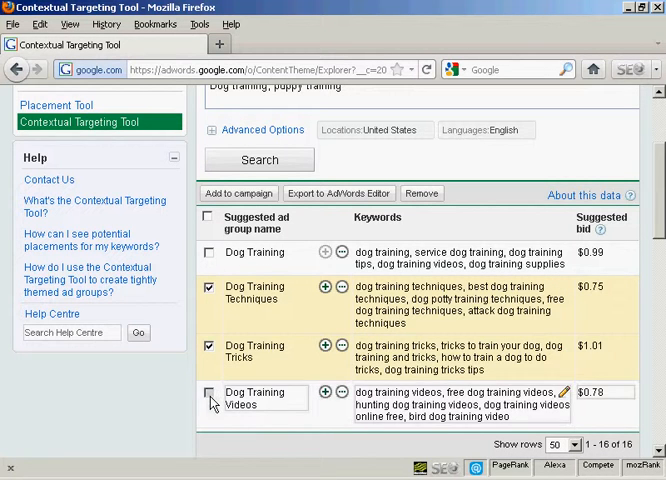
click(208, 392)
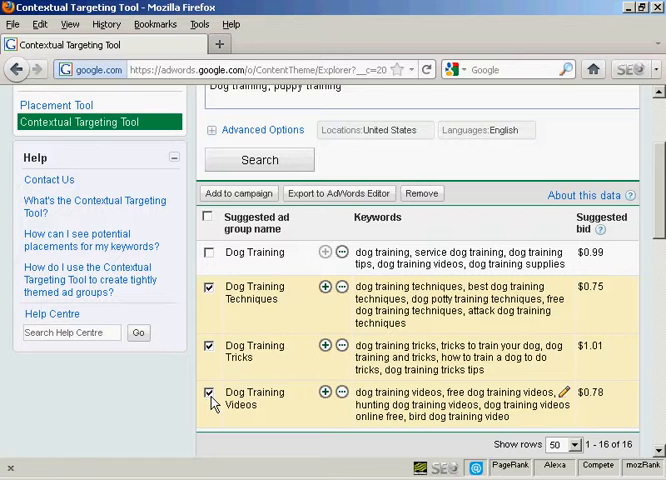
Export the selected ad groups to AdWords Editor with no campaign name, producing the CSV download prompt
click(343, 194)
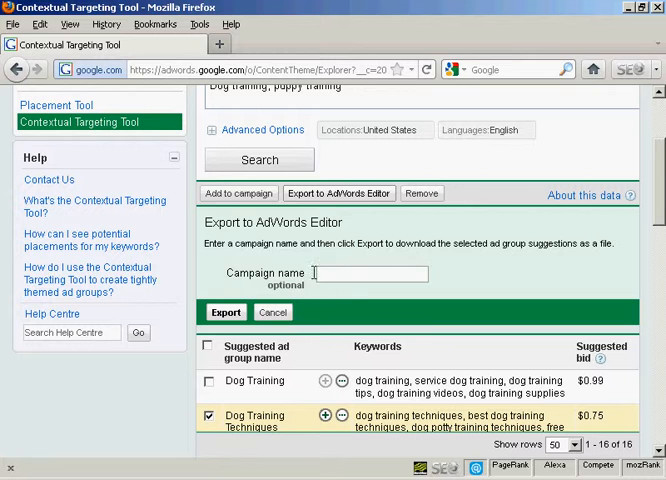
click(226, 313)
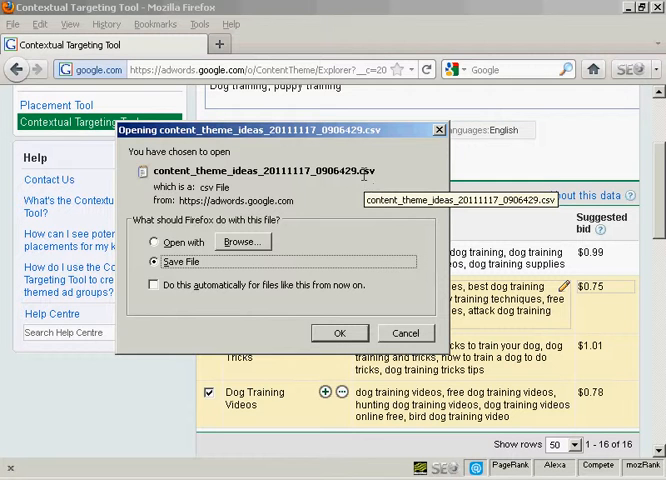
Save content_theme_ideas_20111117_0906429.csv to the Firefox downloads
click(340, 333)
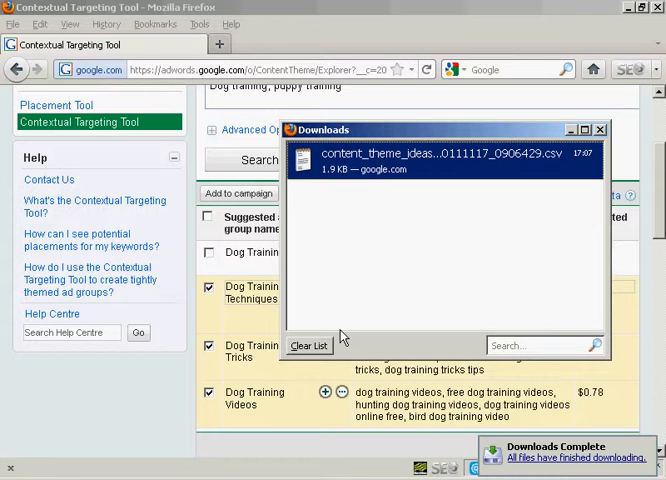
Close the Firefox Downloads window, leaving the exported CSV saved locally
click(601, 130)
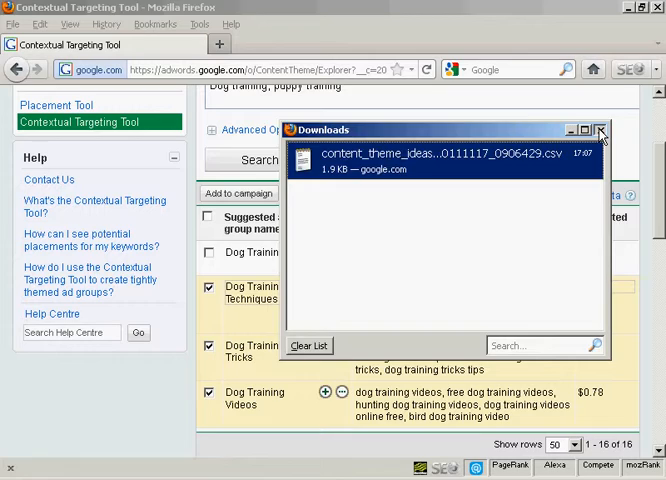